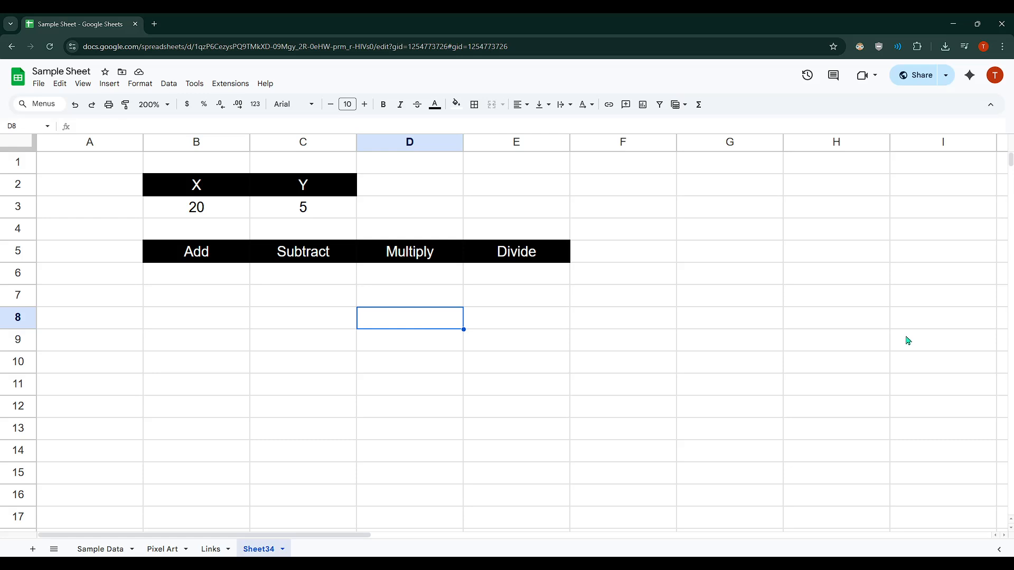
click(723, 307)
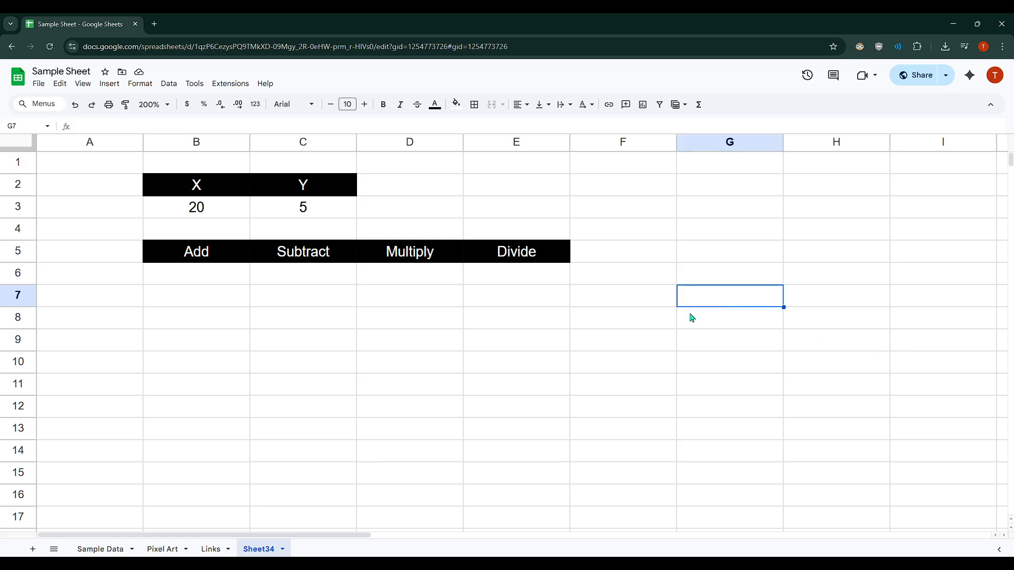
click(627, 276)
click(588, 300)
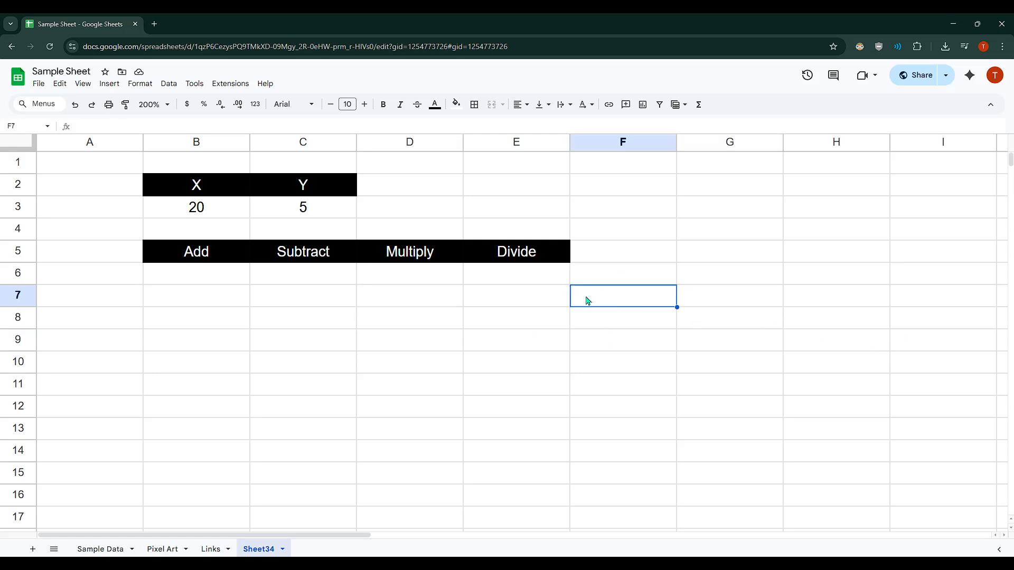
click(456, 317)
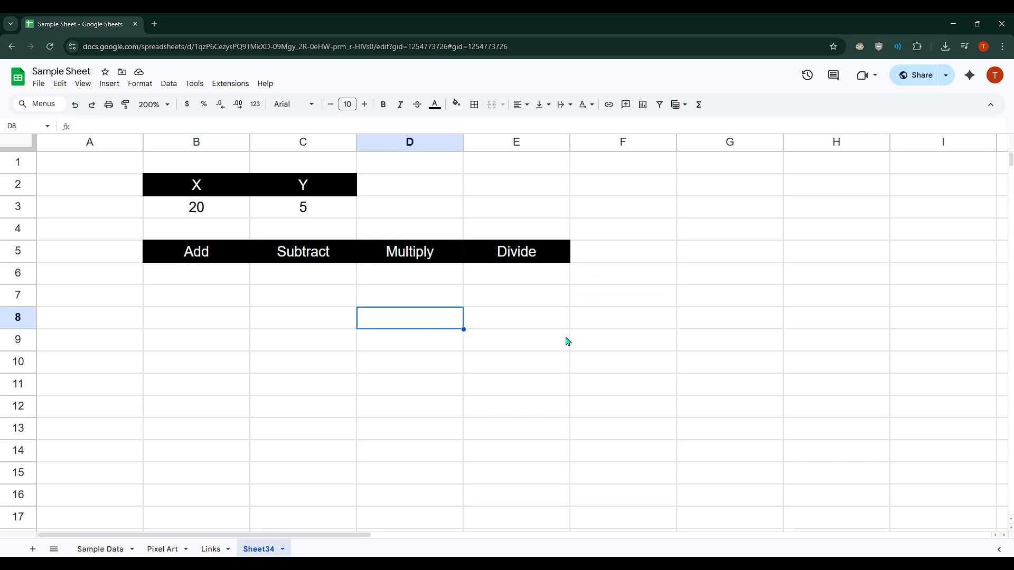
drag(531, 311, 486, 302)
click(469, 300)
click(409, 298)
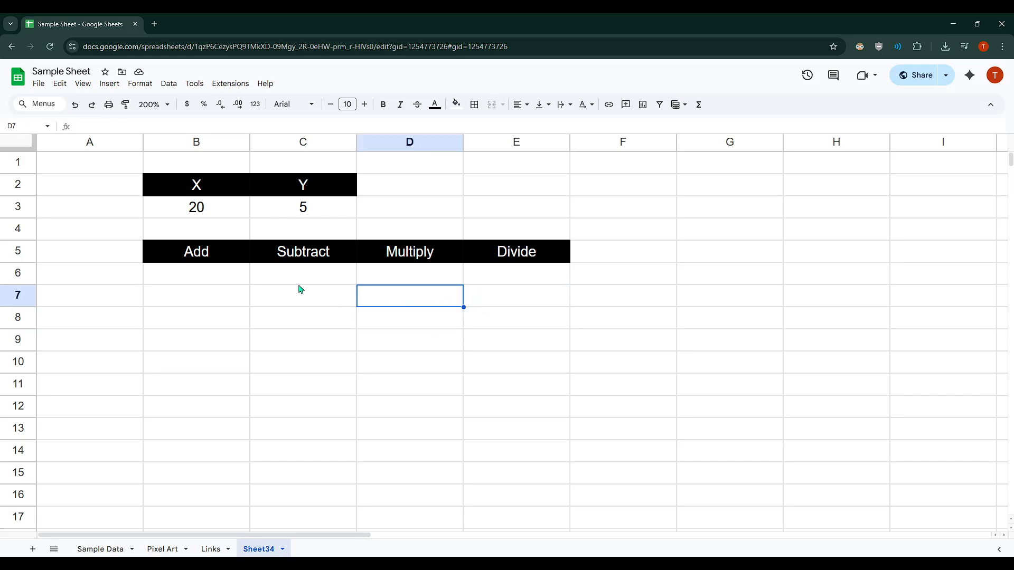
Enter the formula =ADD(B3,C3) in cell B6 under the Add heading to sum X and Y
click(229, 278)
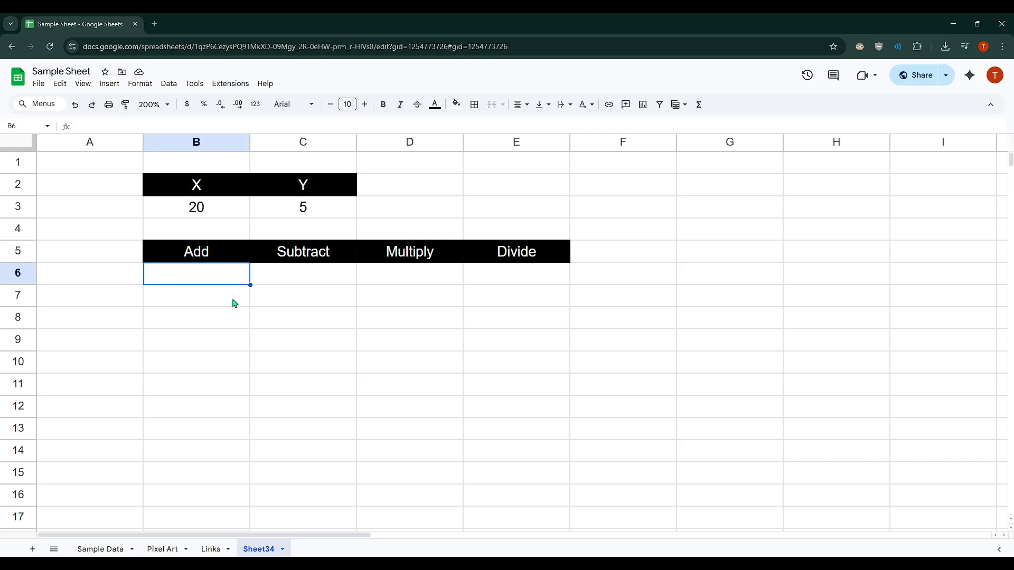
text(=)
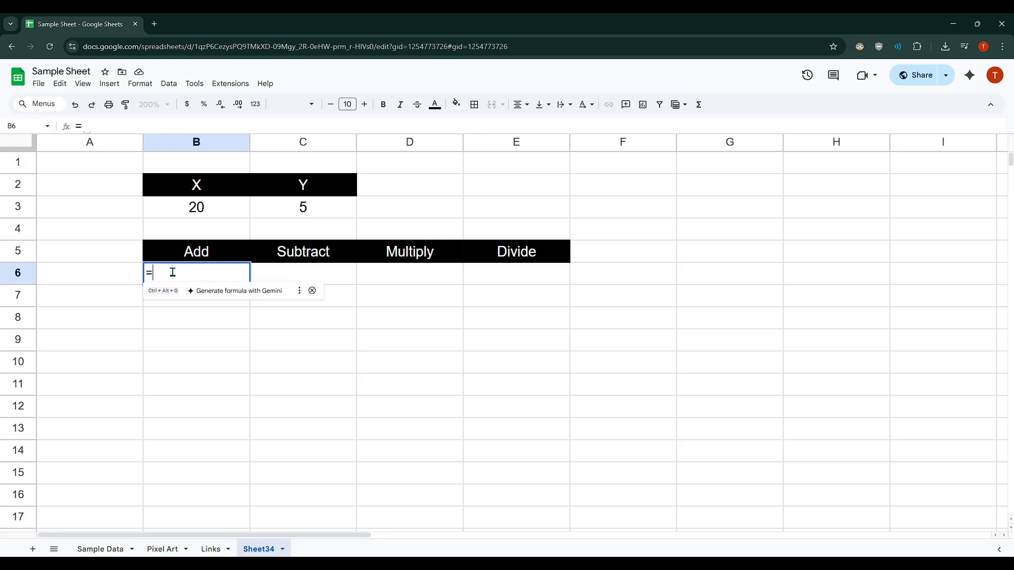
key(Escape)
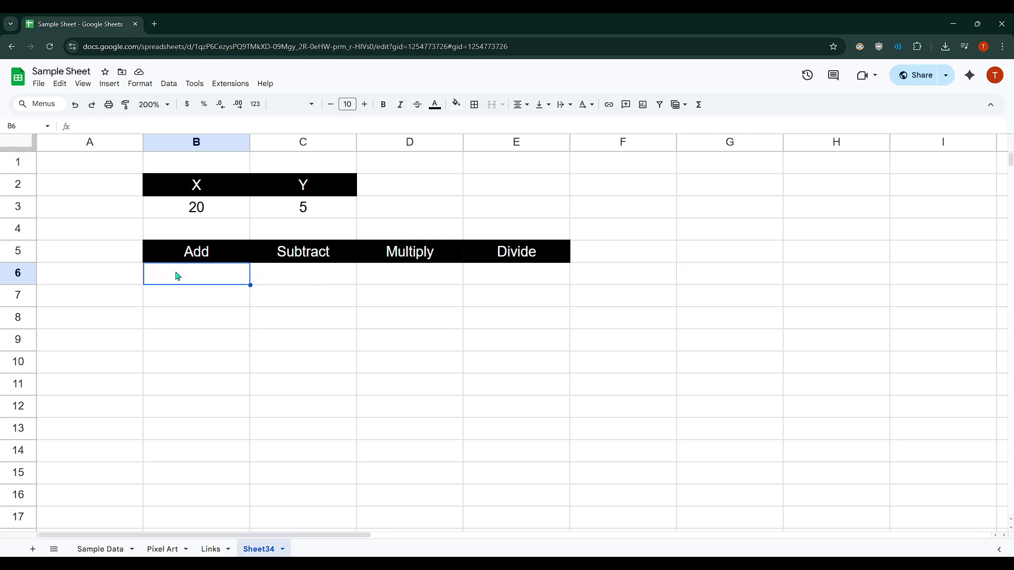
text(=)
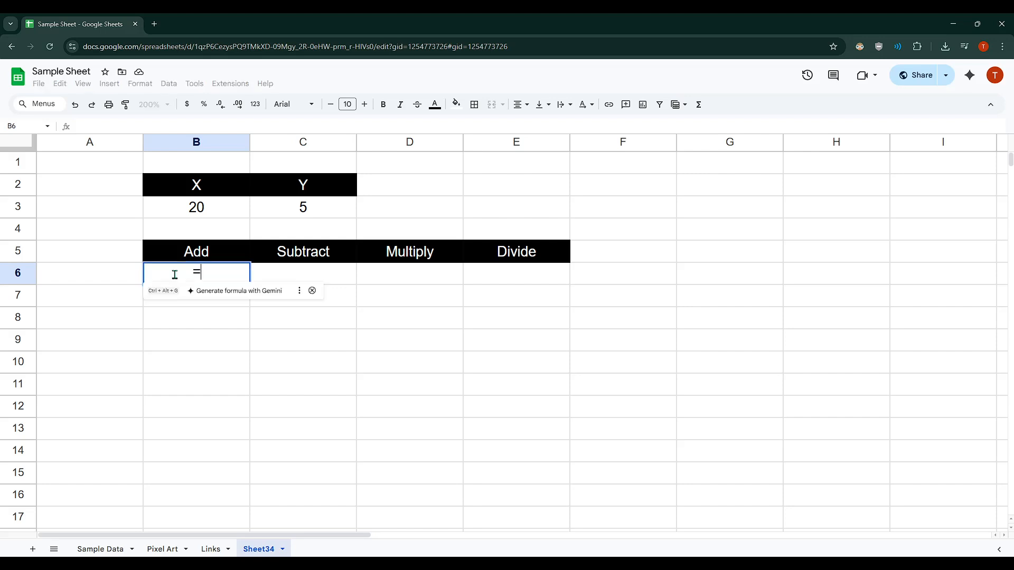
text(ADD)
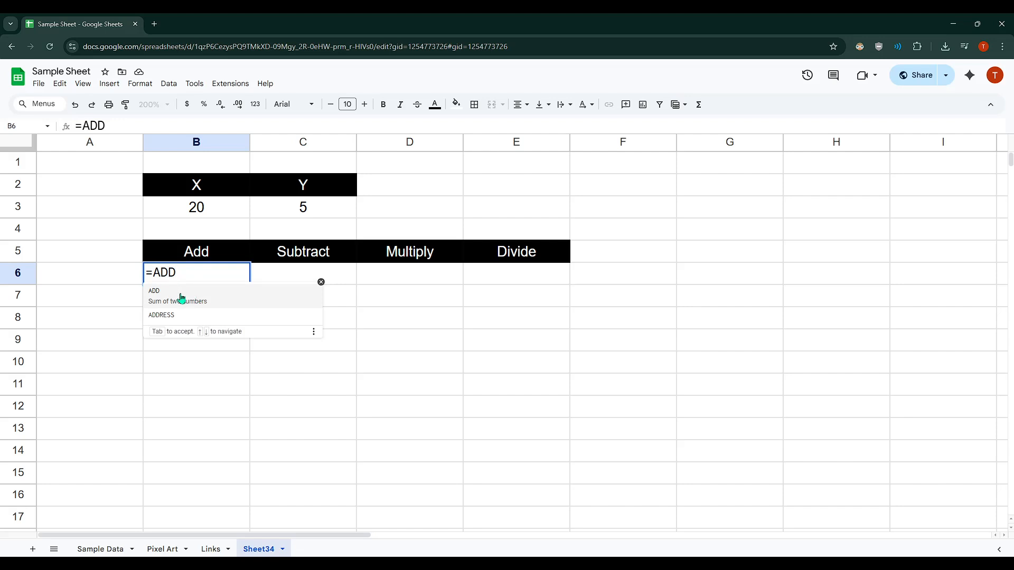
click(181, 298)
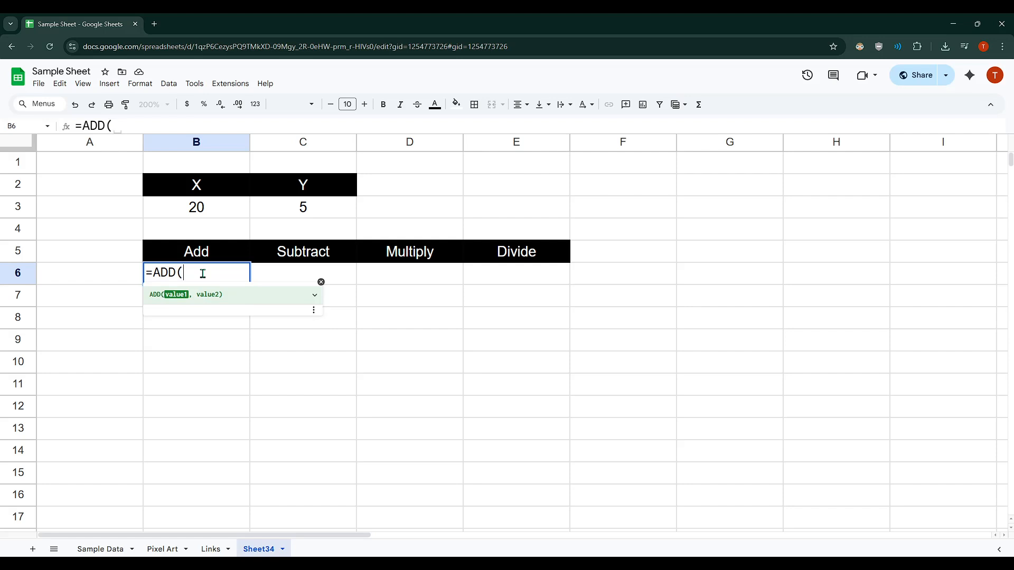
click(213, 211)
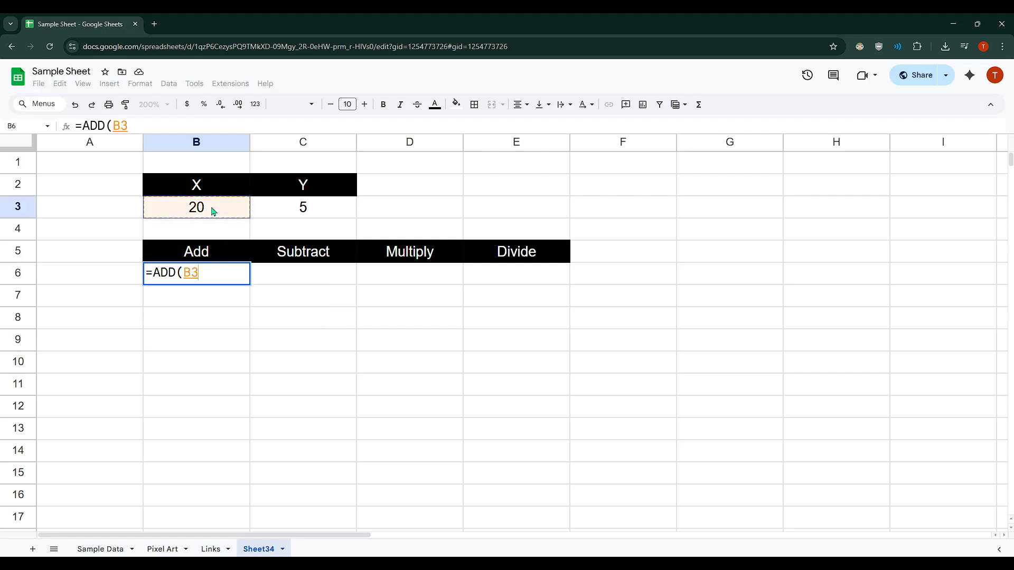
text(,)
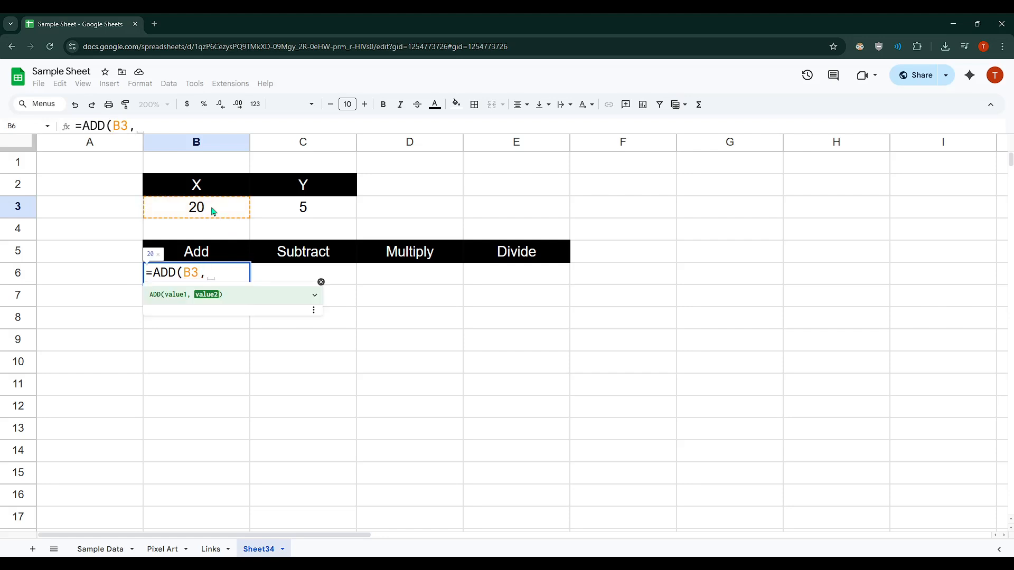
click(306, 208)
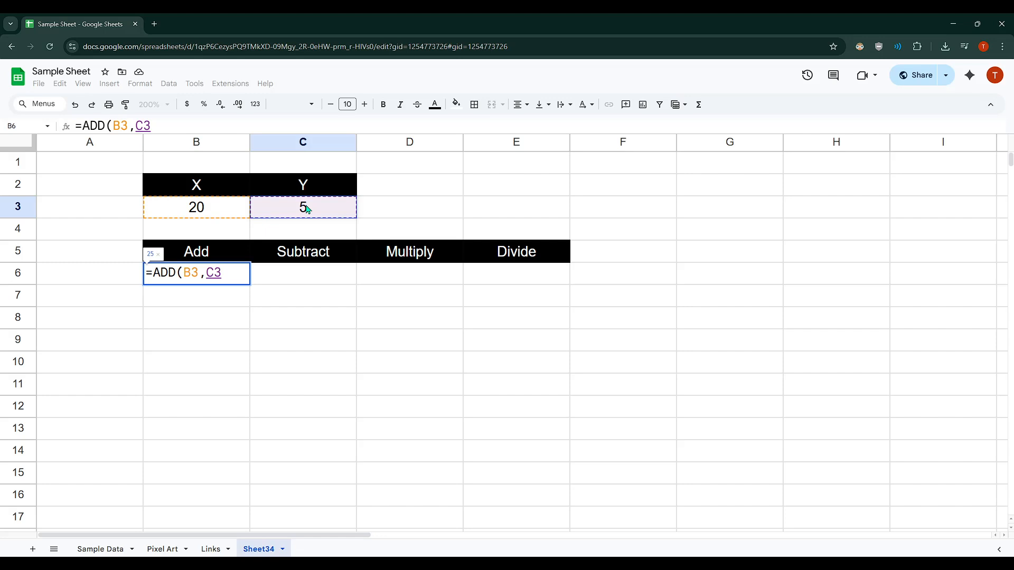
text())
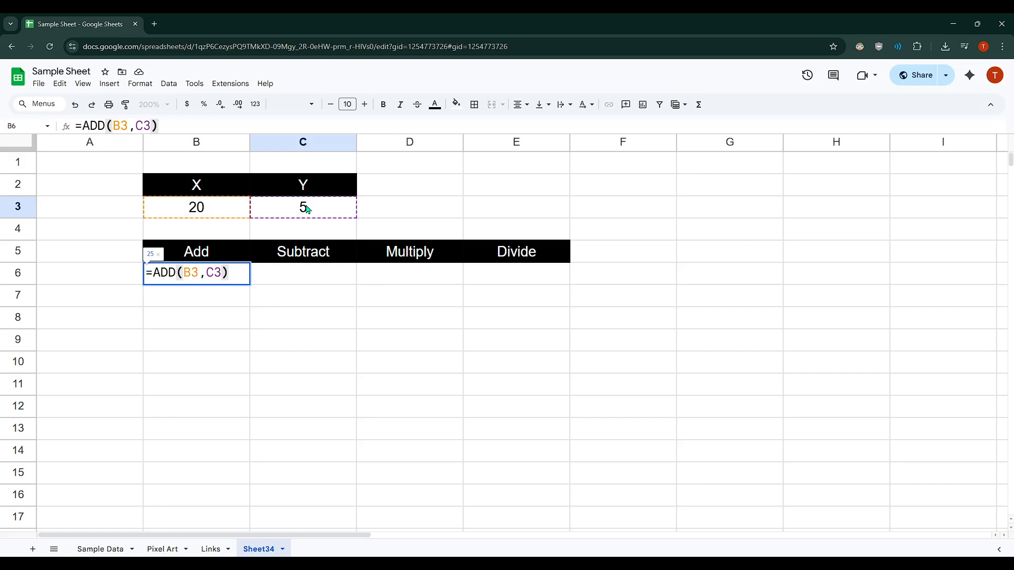
key(Return)
click(212, 274)
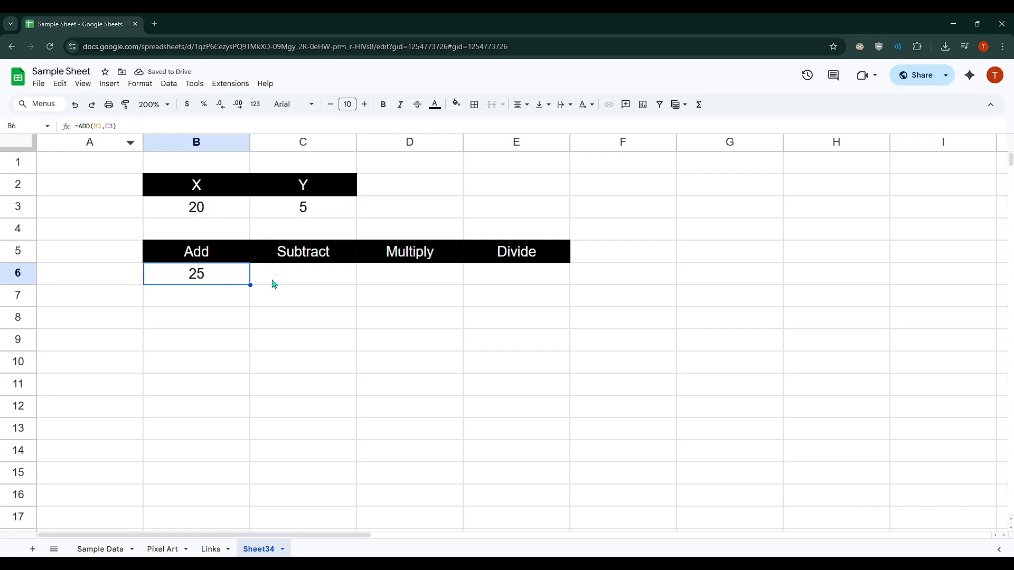
Enter the formula =MINUS(B3,C3) in cell C6 under the Subtract heading to subtract Y from X
click(293, 282)
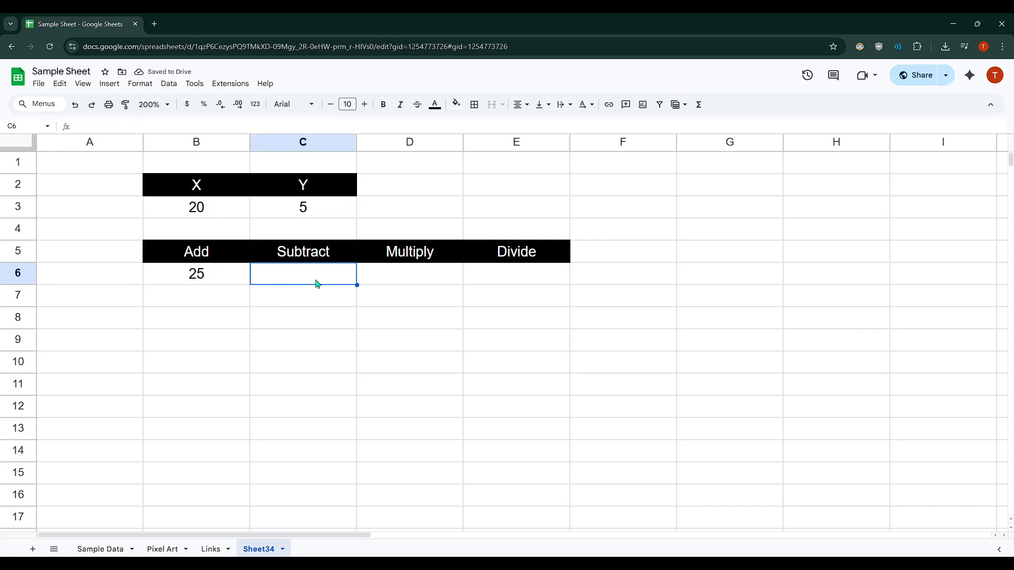
text(=)
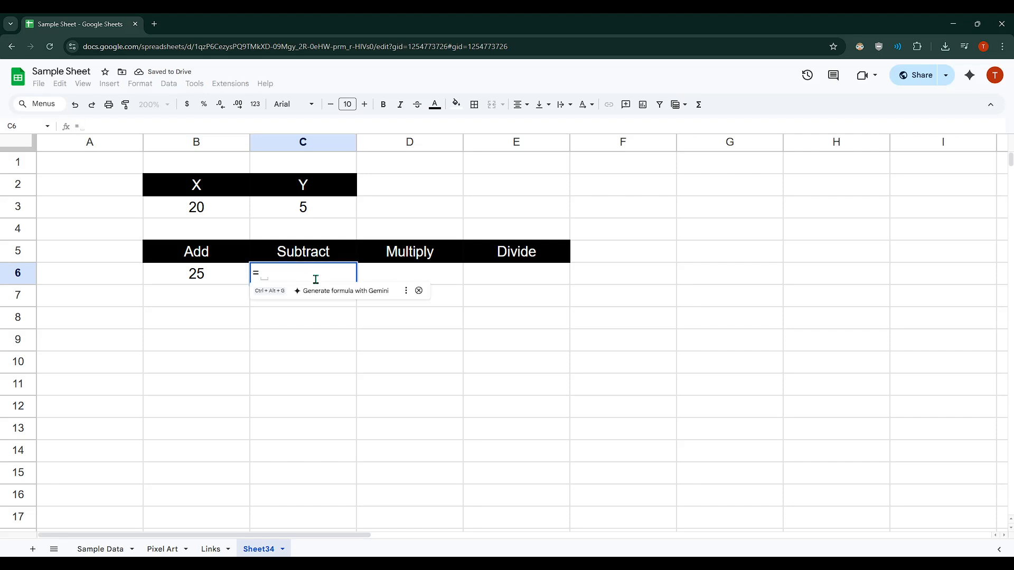
text(minus)
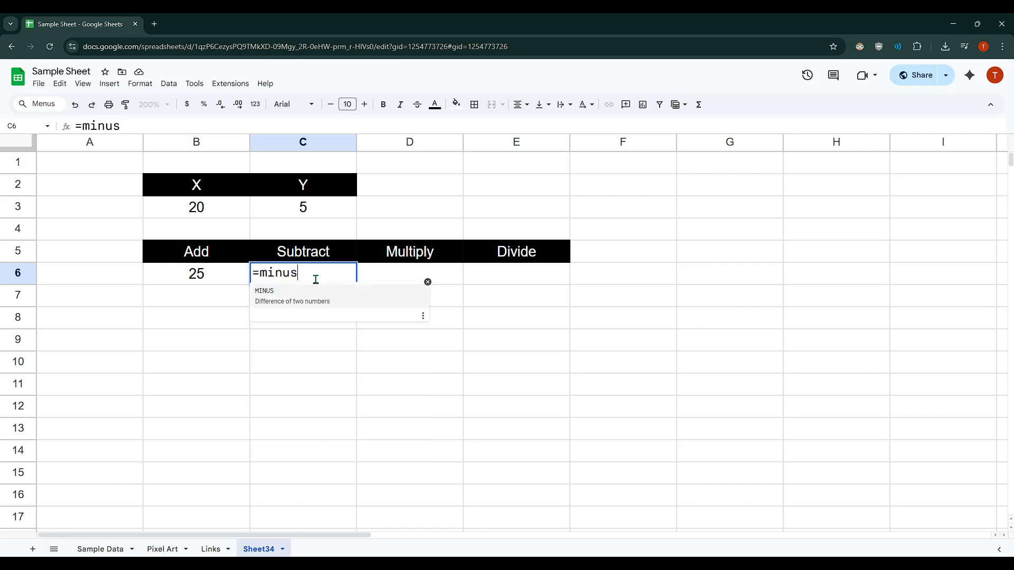
key(Tab)
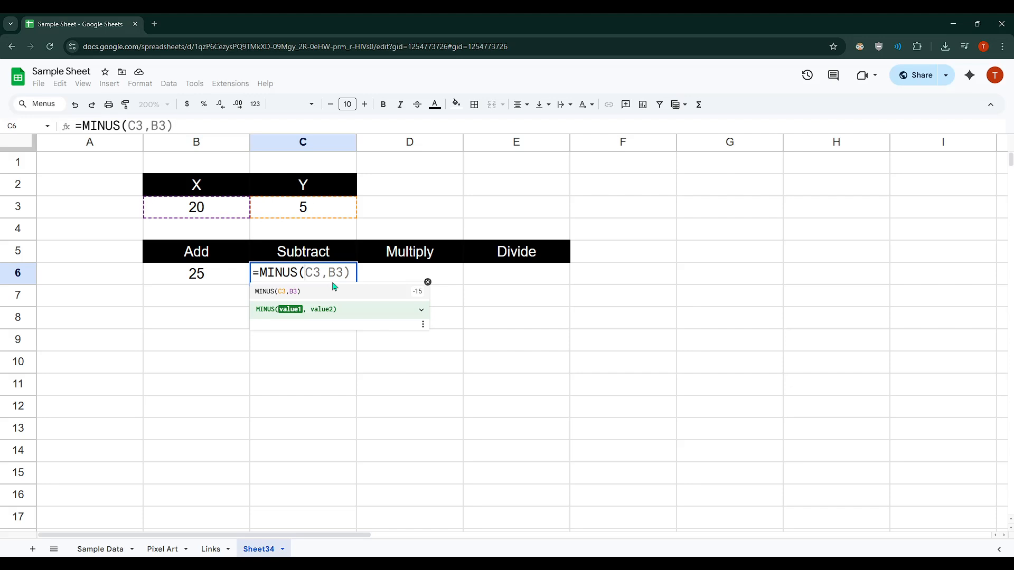
text(B3)
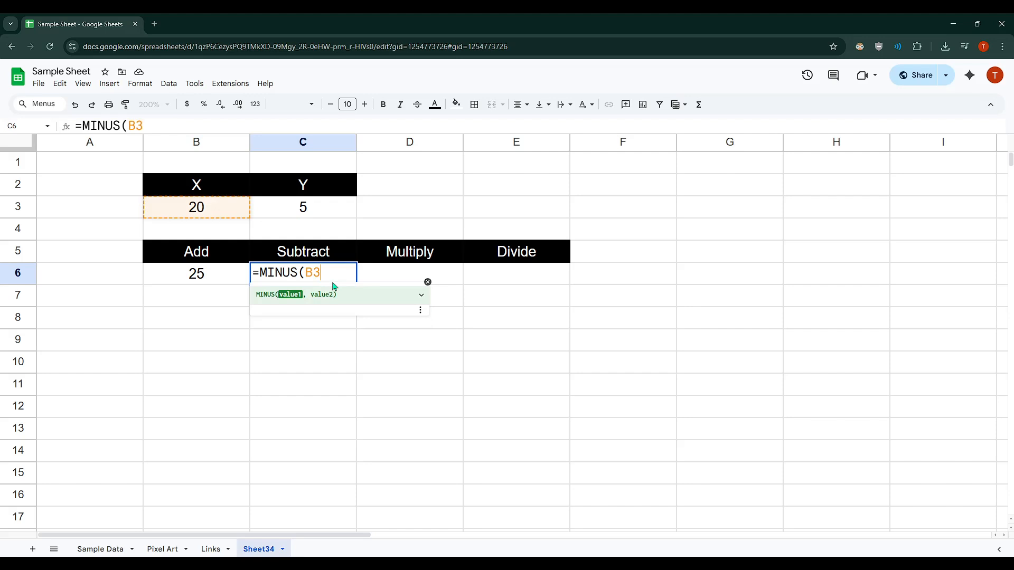
text(-)
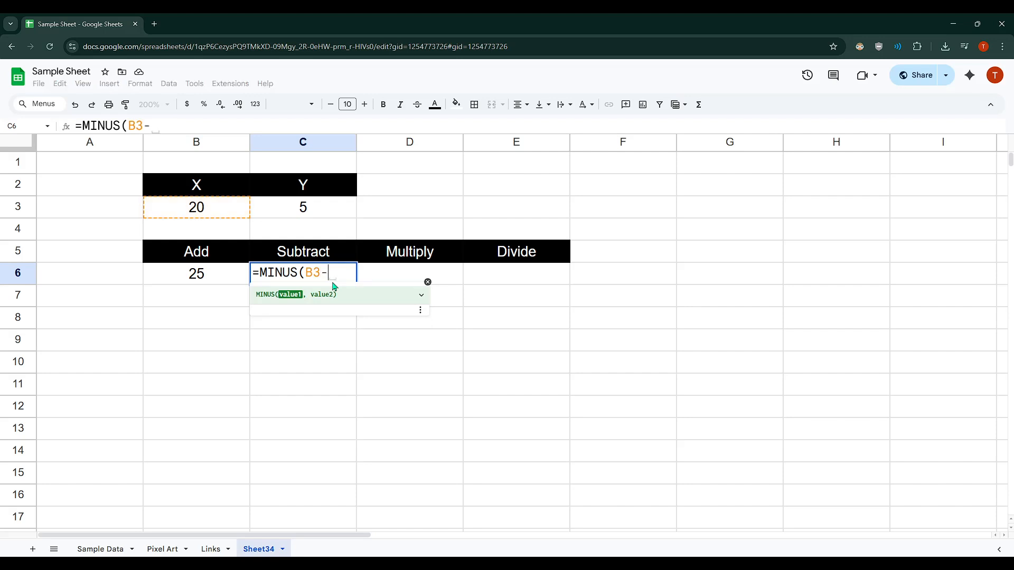
key(BackSpace)
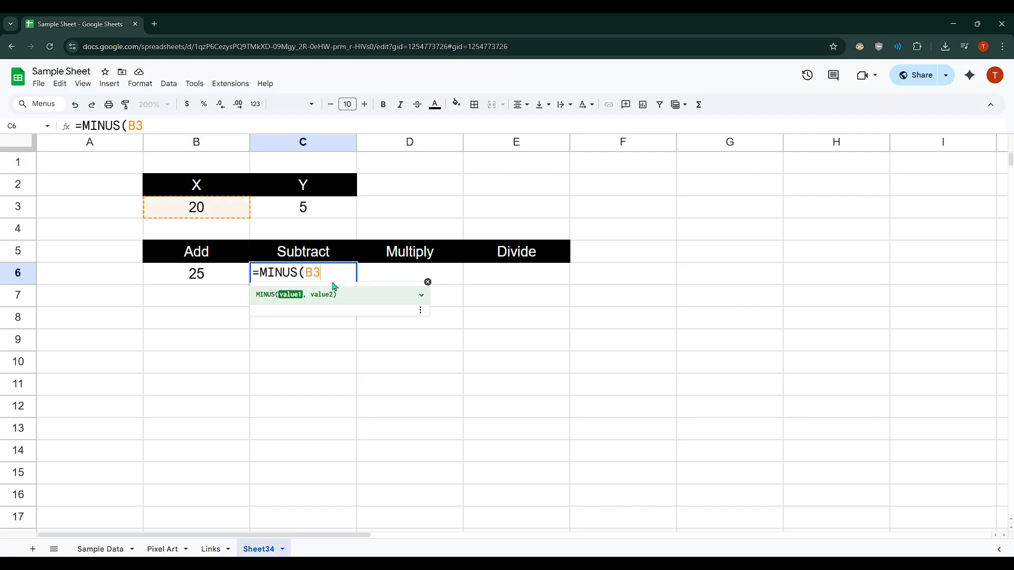
text(m)
key(BackSpace)
text(,)
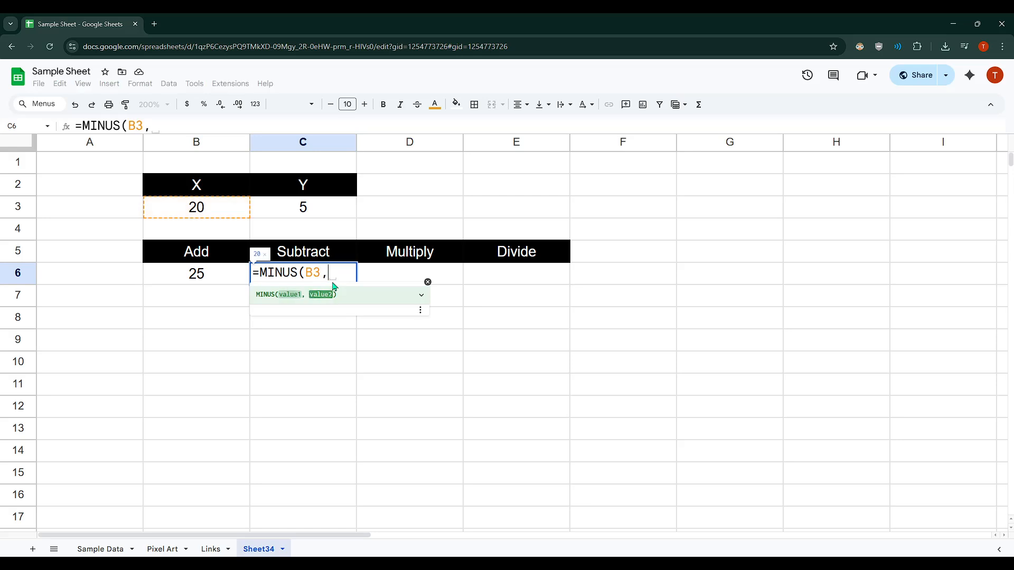
text(C)
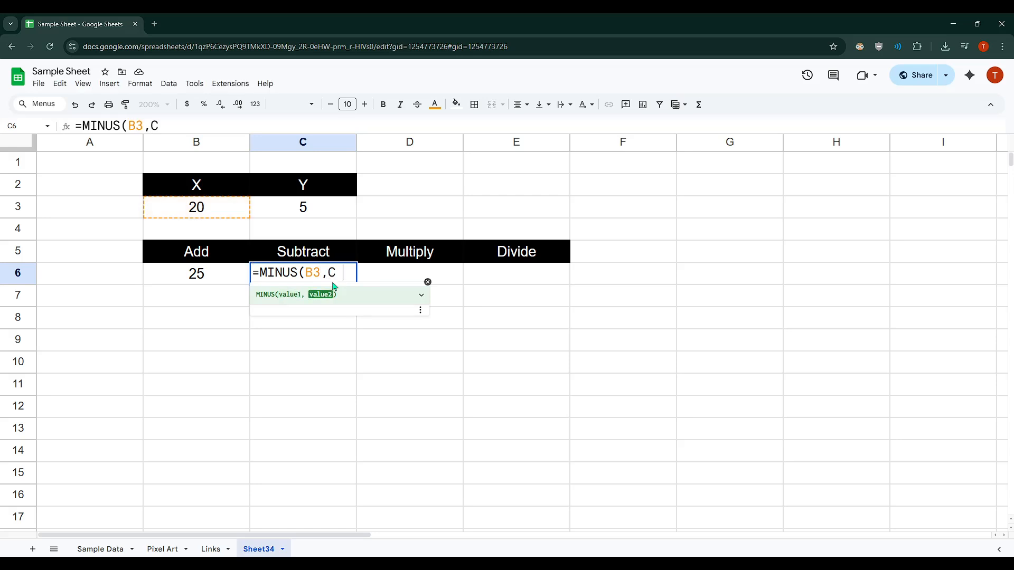
text(3))
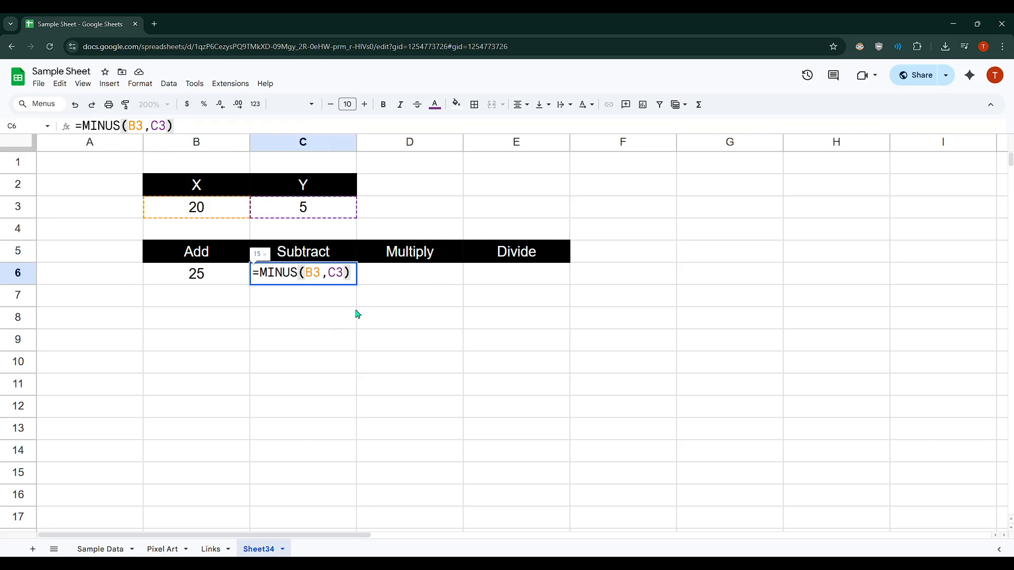
key(Return)
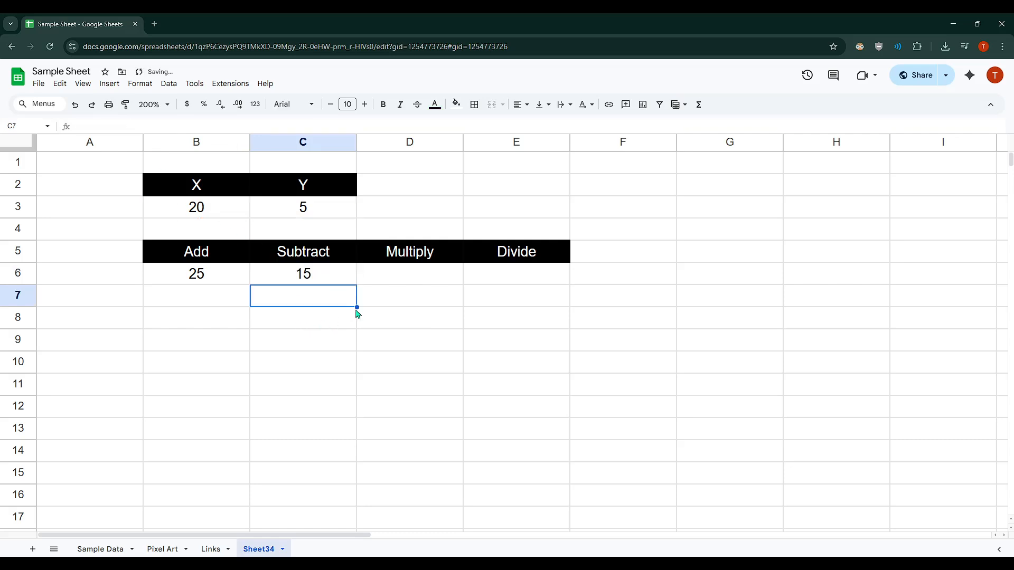
click(308, 274)
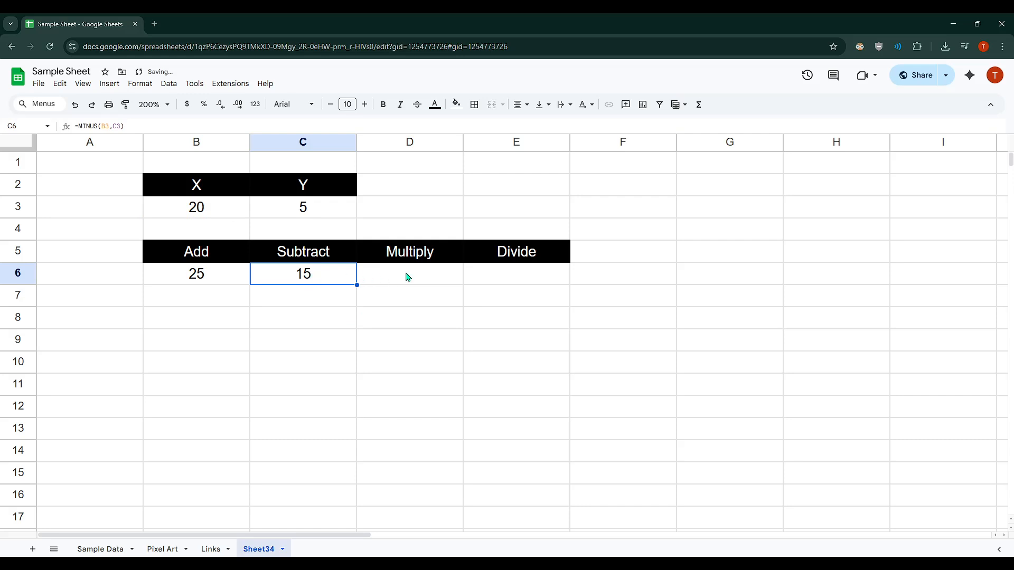
click(125, 127)
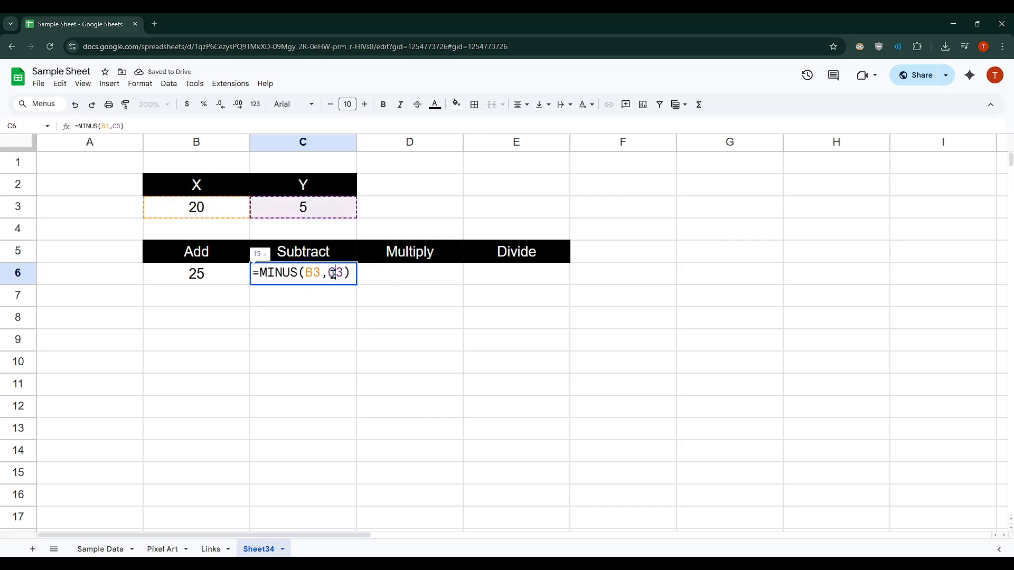
drag(339, 273, 253, 274)
key(Escape)
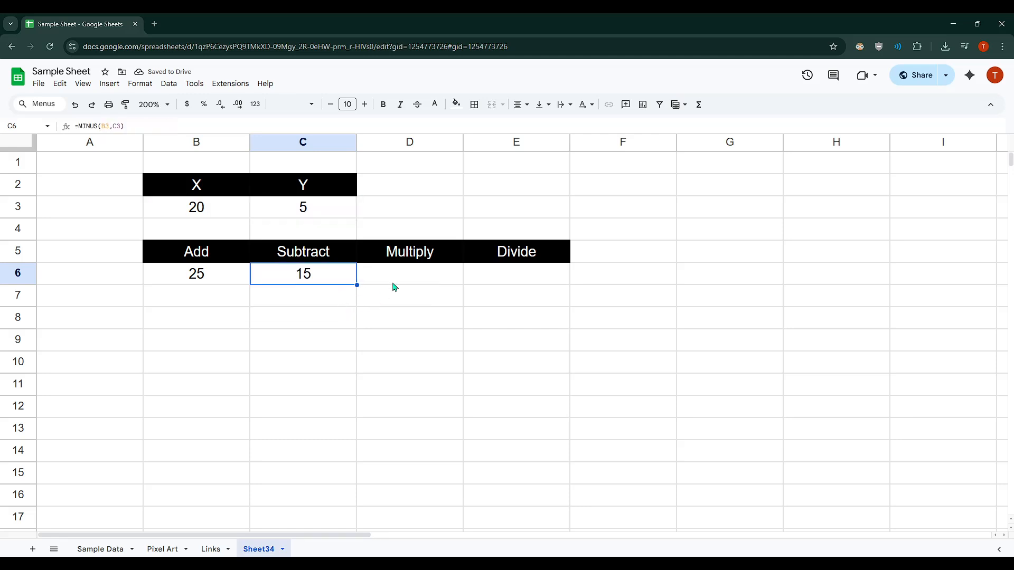
Enter the formula =MULTIPLY(B3,C3) in cell D6 under the Multiply heading and review it
click(400, 282)
text(=)
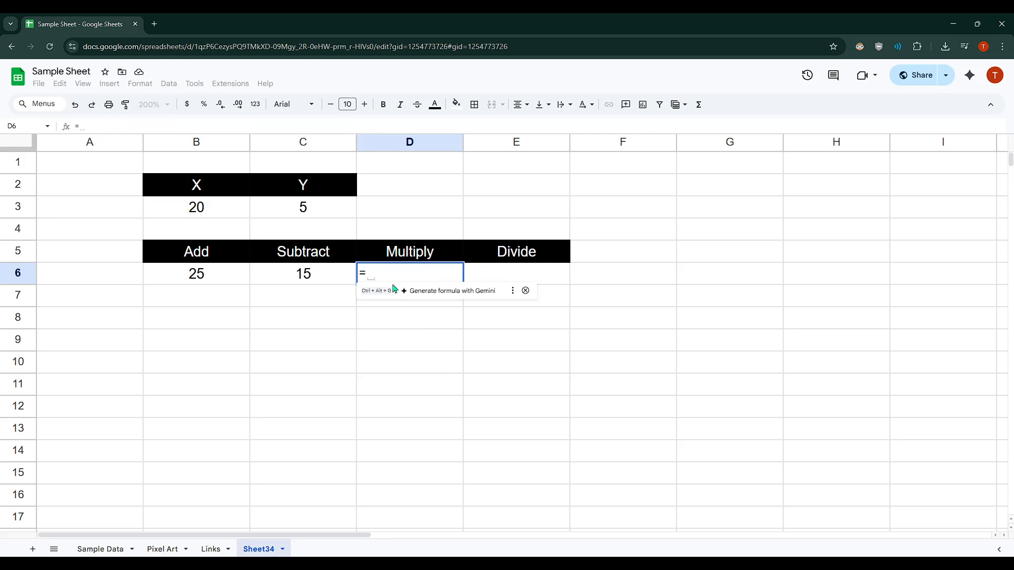
key(Escape)
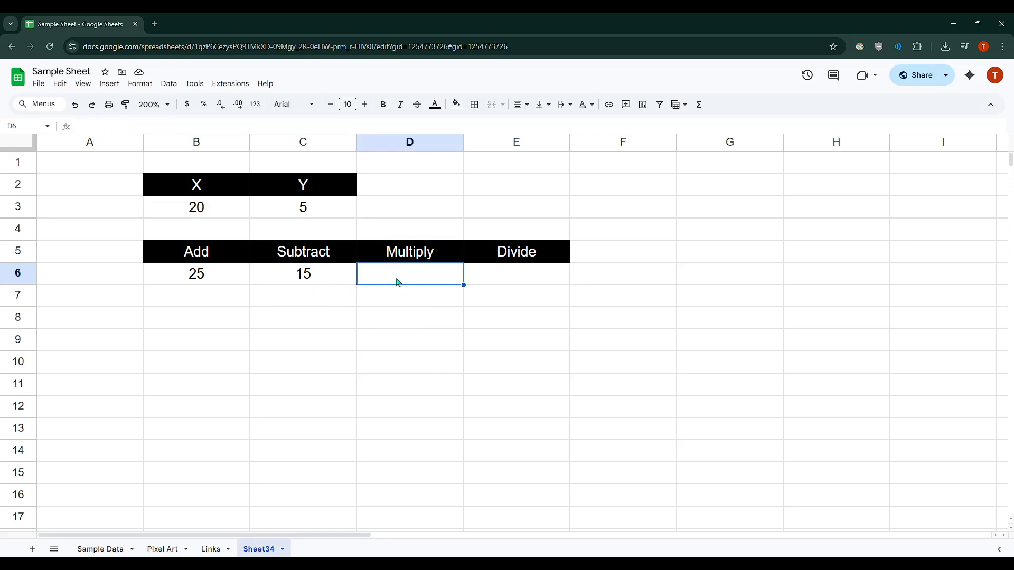
text(=mut)
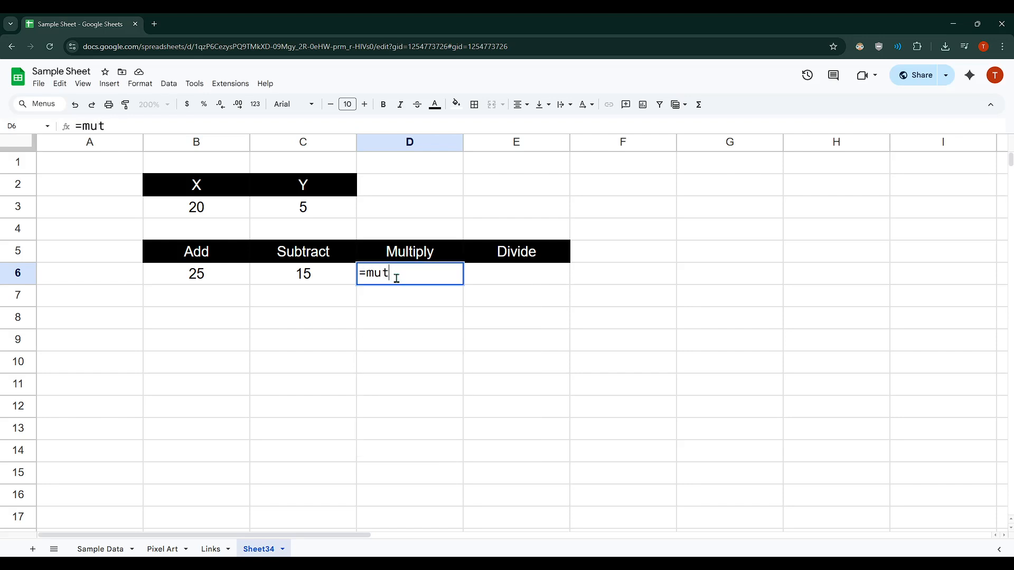
key(BackSpace)
text(ltip)
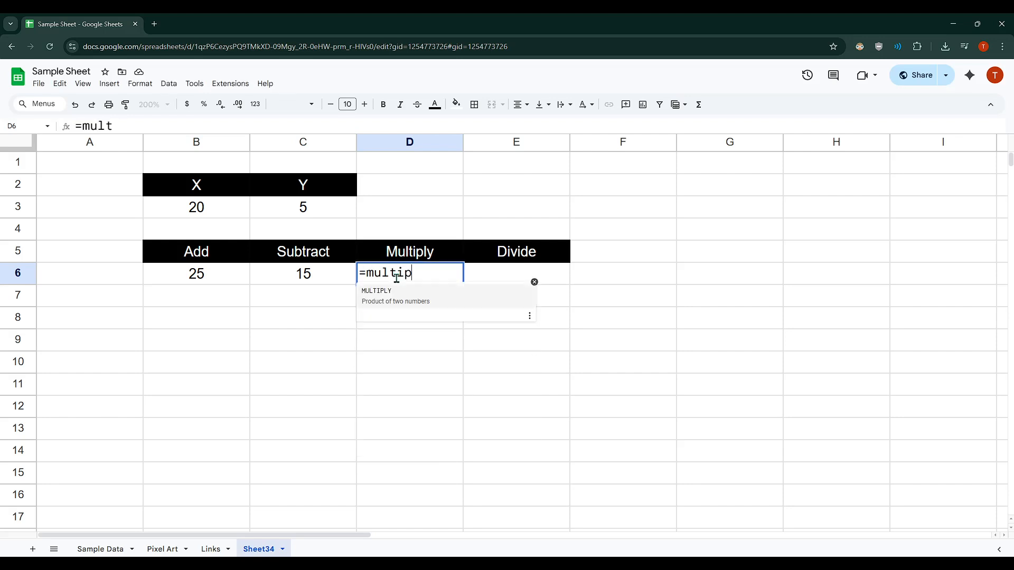
key(Tab)
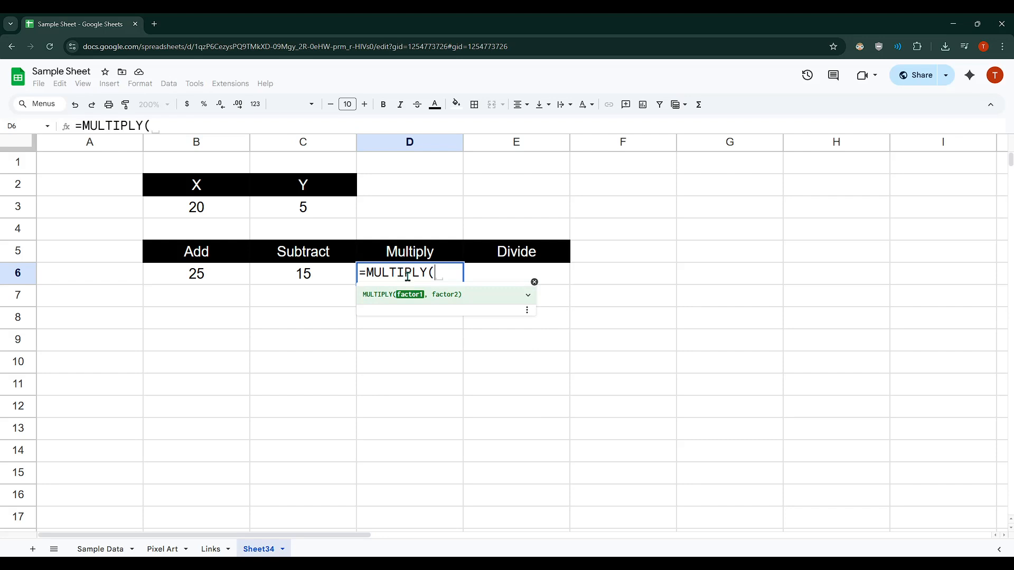
click(211, 216)
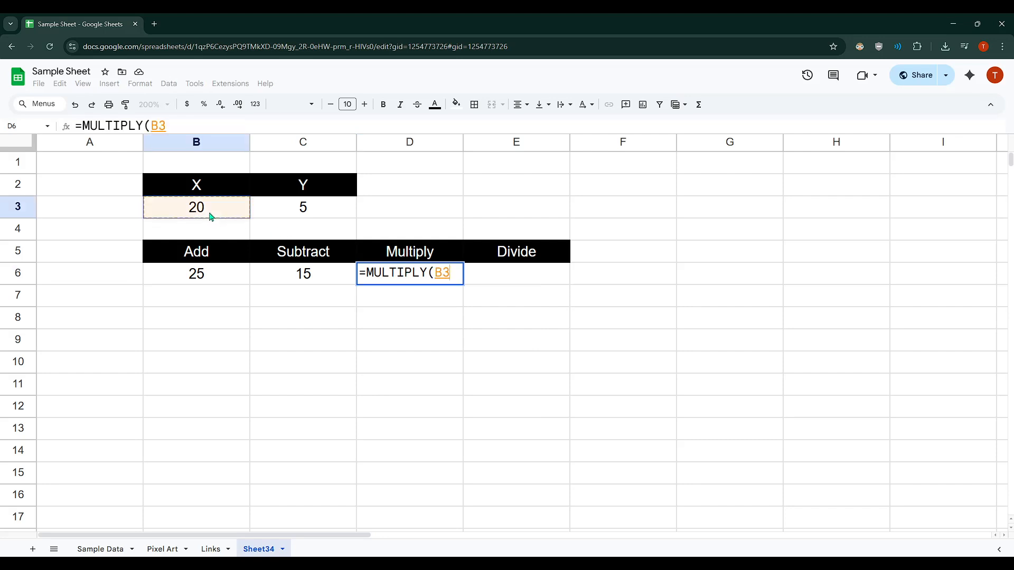
text(,)
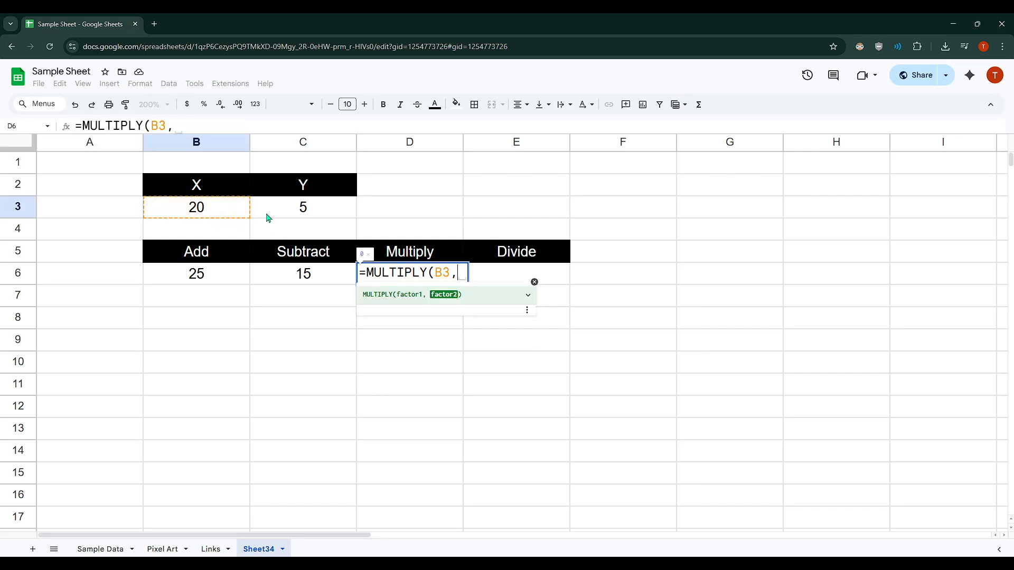
click(276, 211)
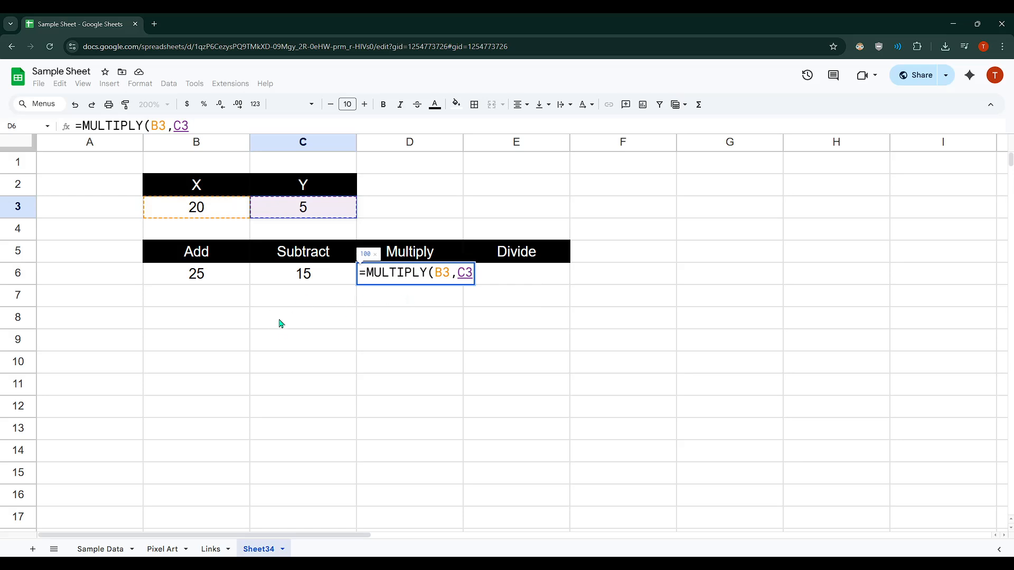
text())
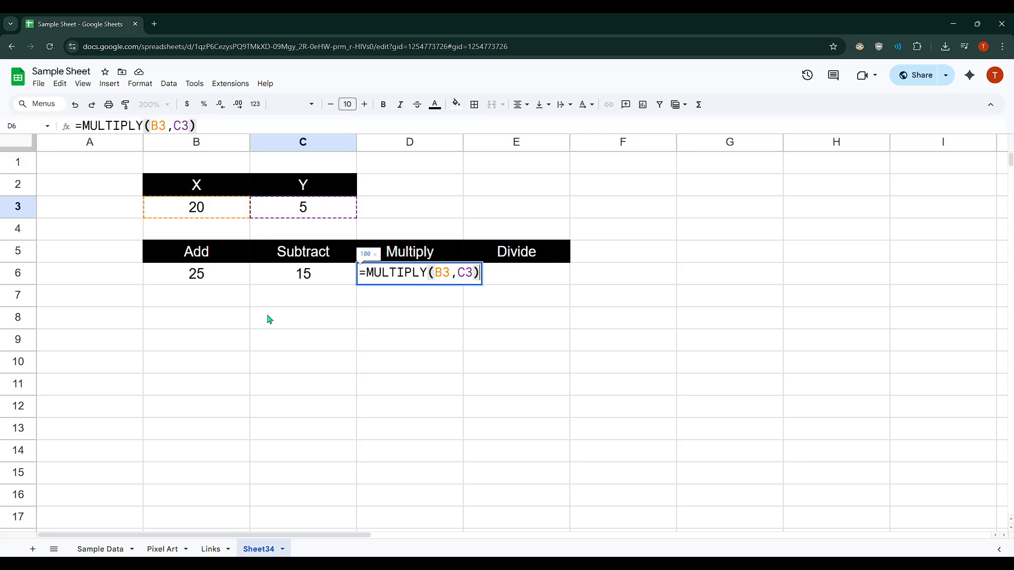
key(Return)
click(418, 283)
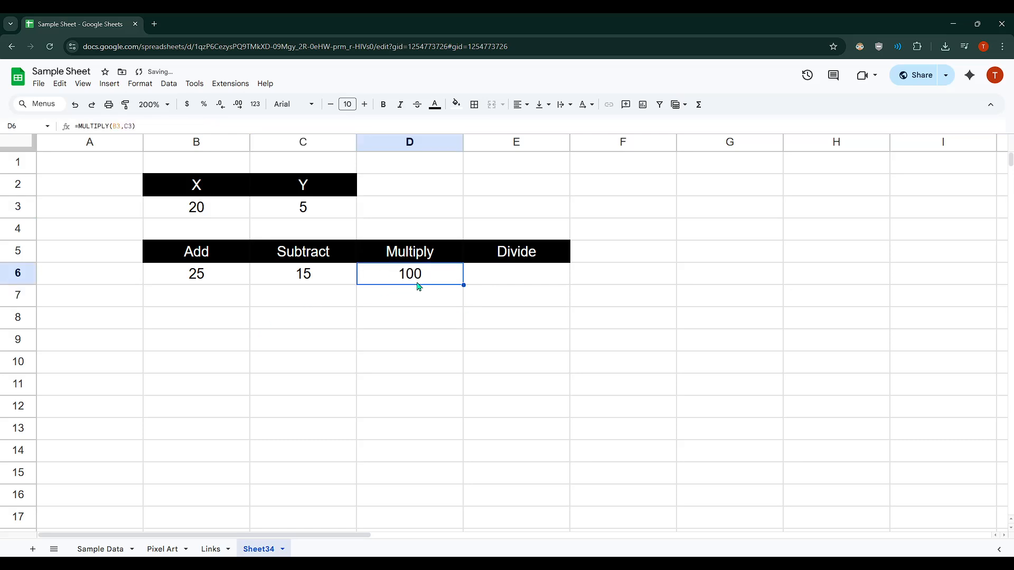
click(134, 127)
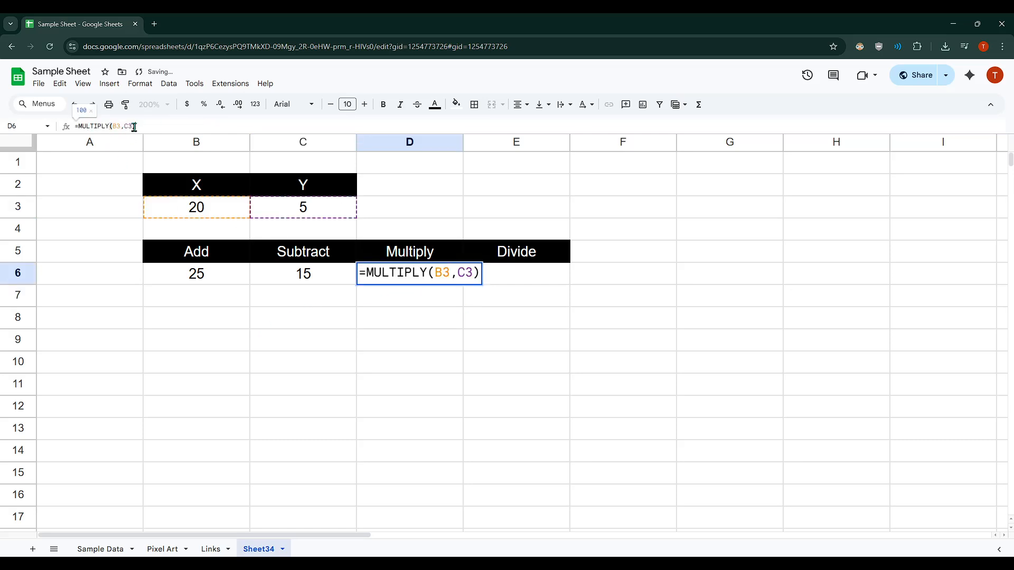
key(Return)
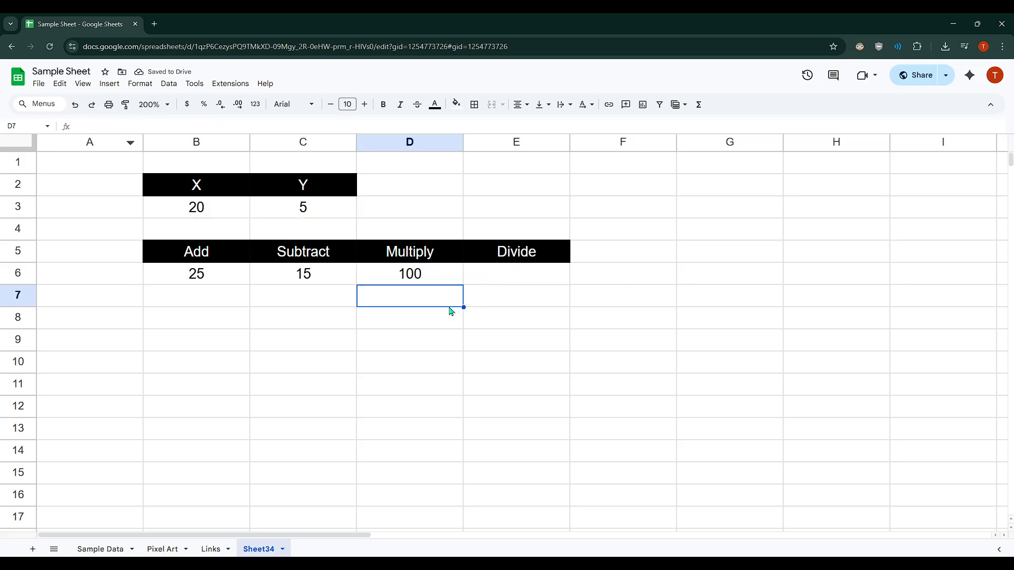
Enter the formula =DIVIDE(B3,C3) in cell E6 under the Divide heading, expanding the function's help to check its arguments
click(520, 261)
click(515, 273)
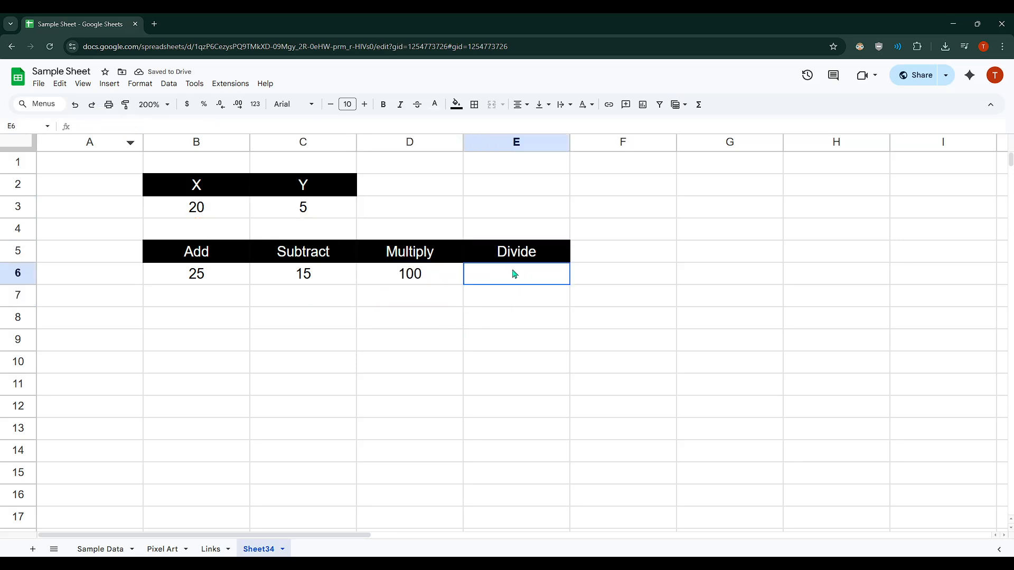
text(=)
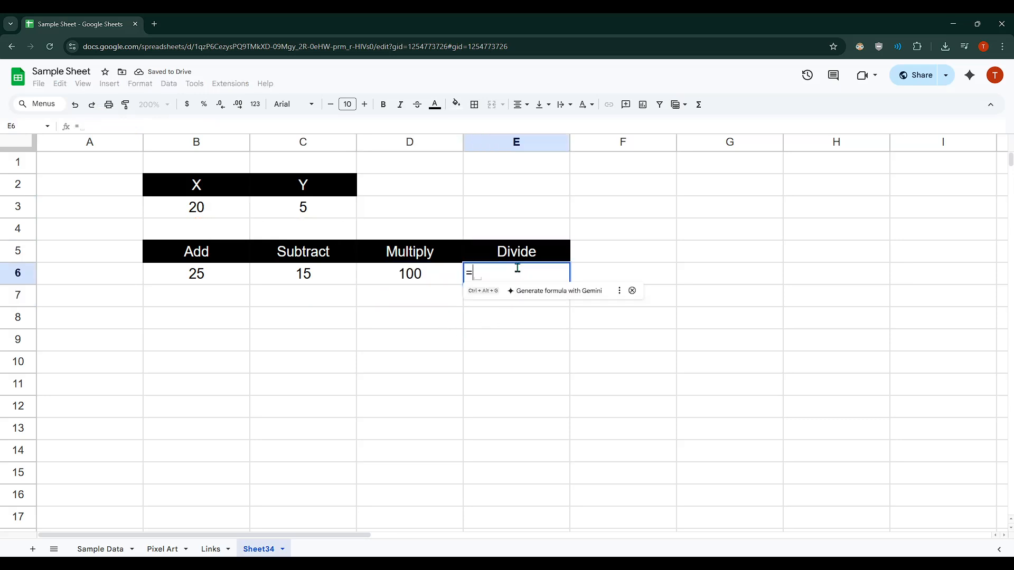
text(div)
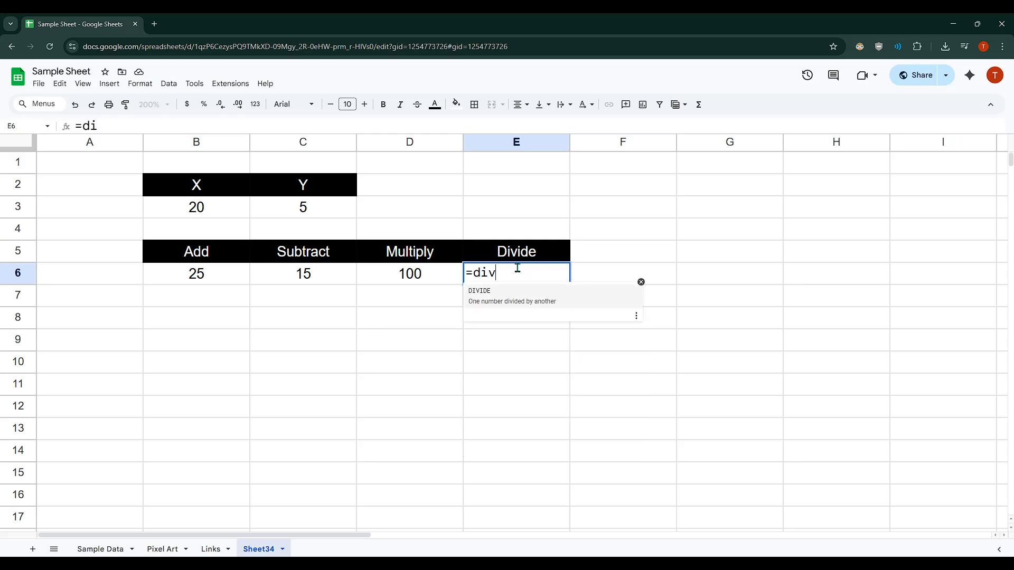
text(ide)
key(Tab)
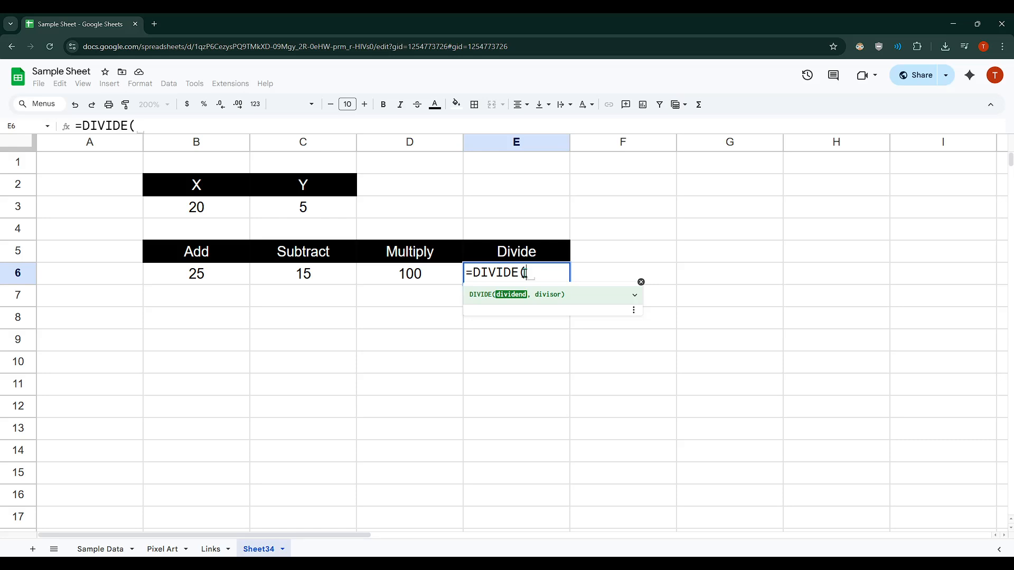
drag(526, 273, 475, 274)
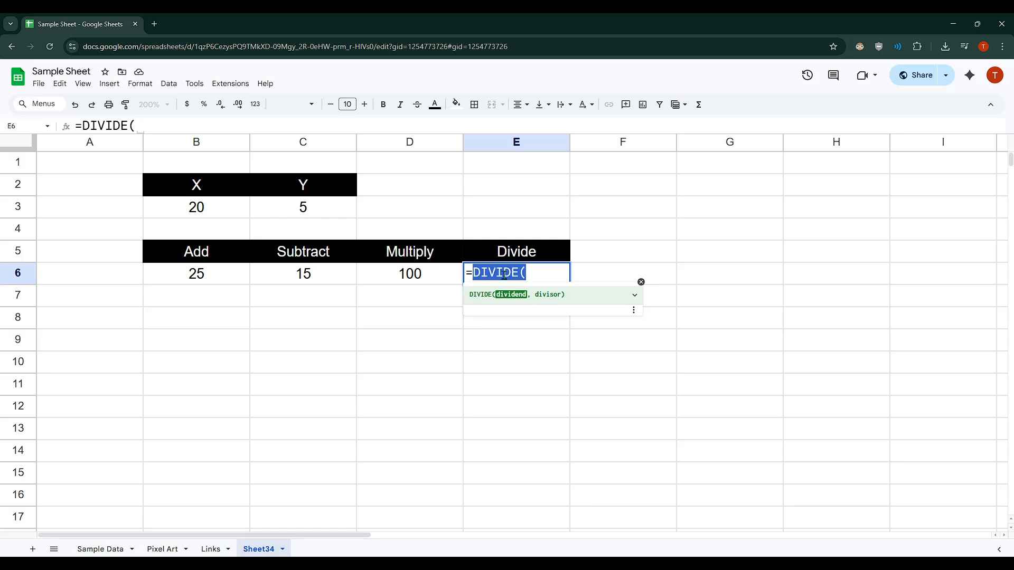
click(527, 274)
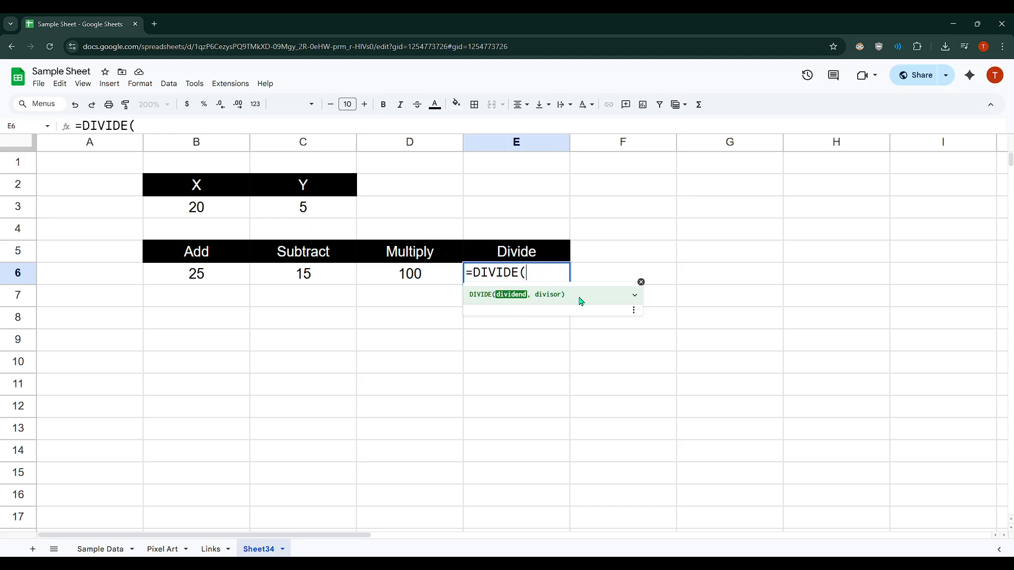
click(634, 295)
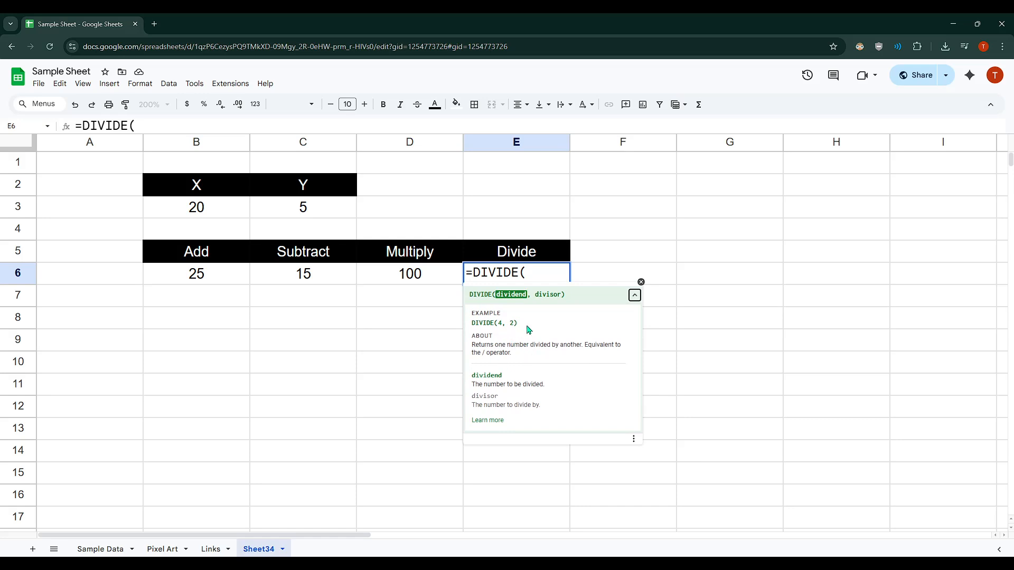
click(530, 271)
click(230, 207)
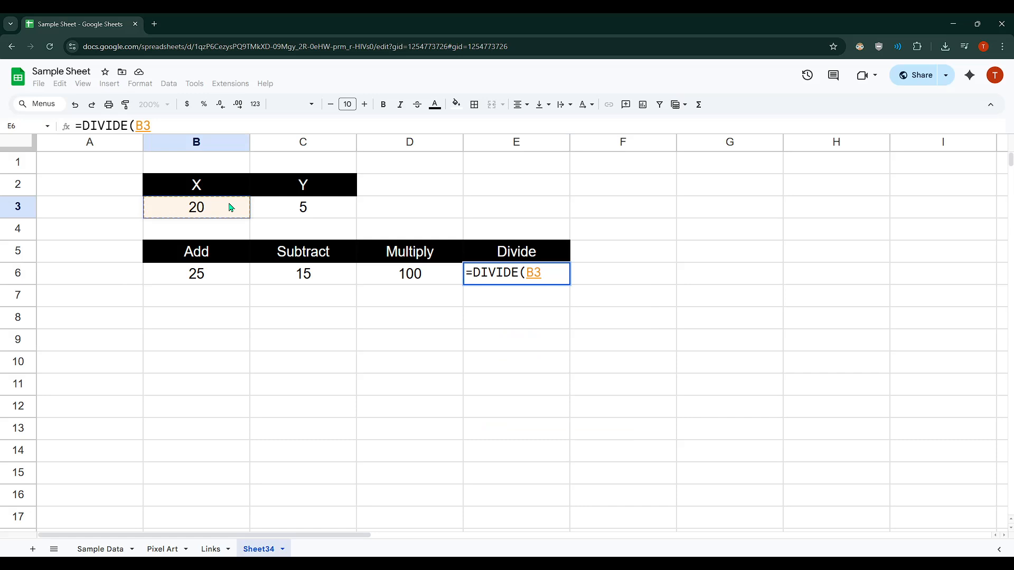
text(,)
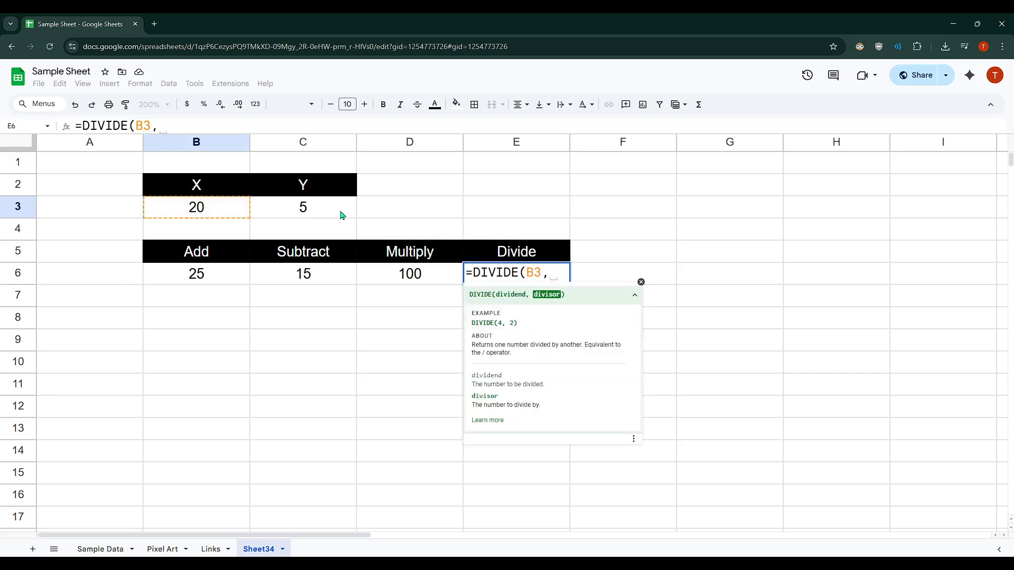
click(340, 214)
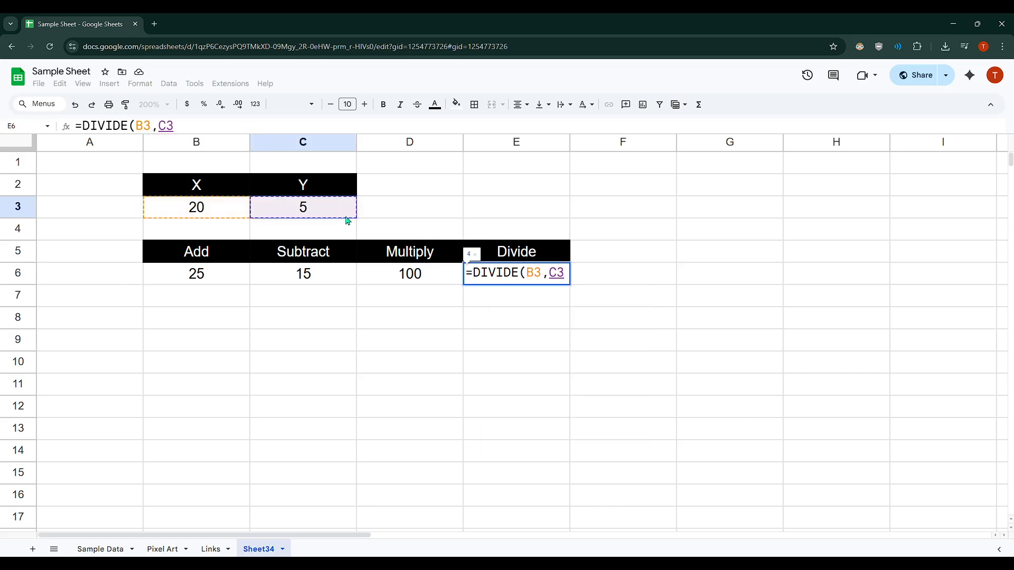
text())
key(Return)
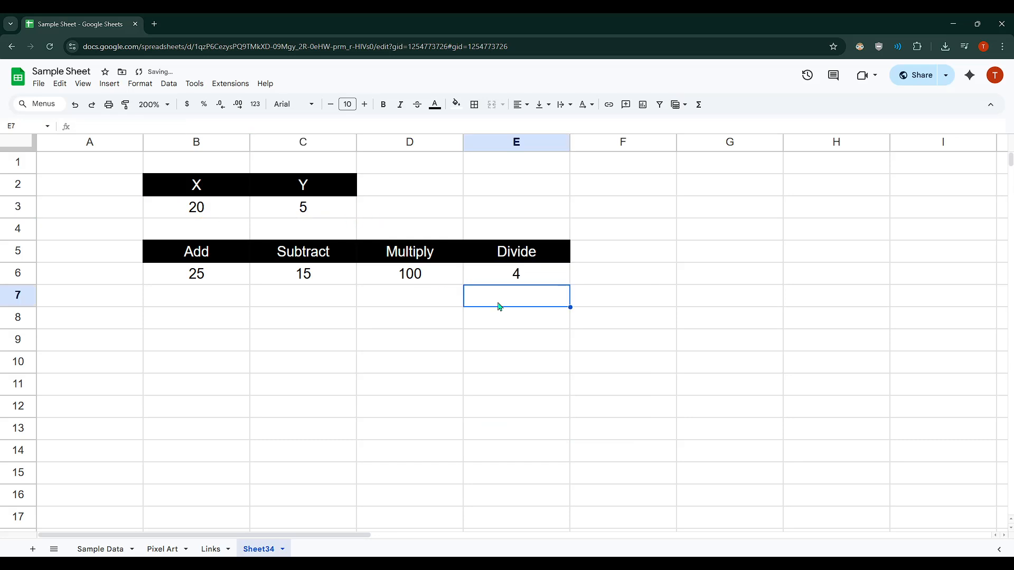
click(527, 273)
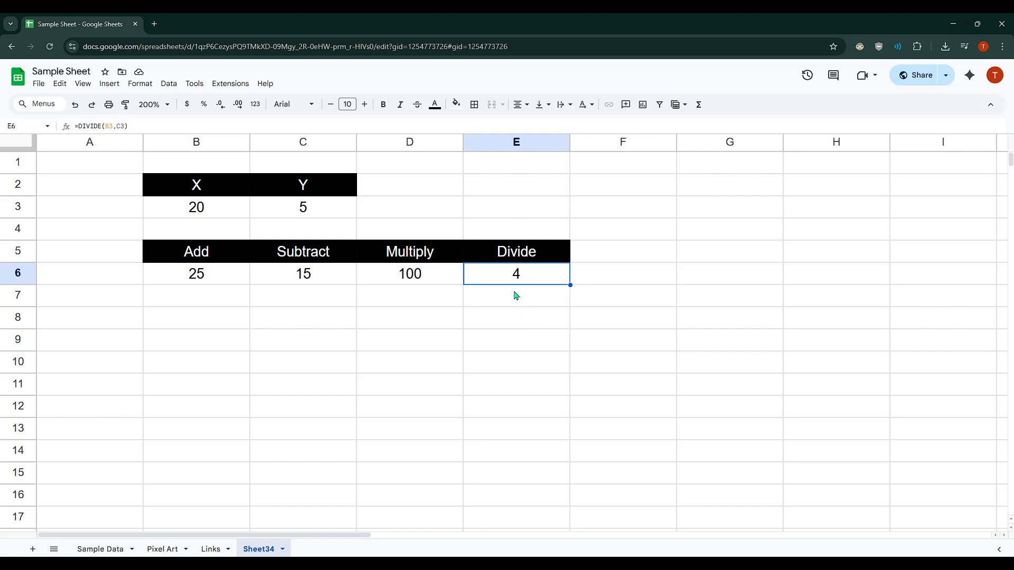
click(508, 341)
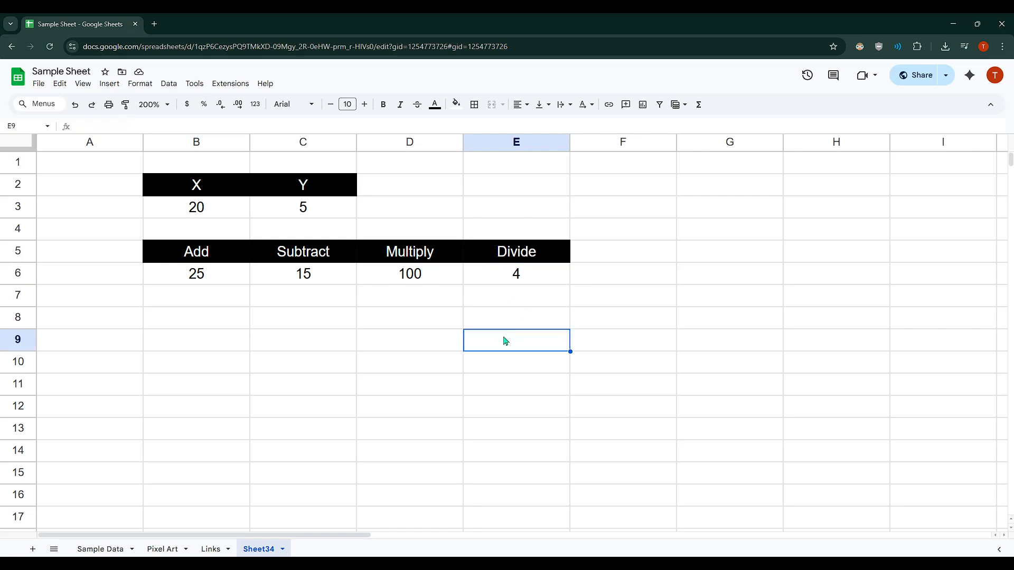
click(406, 345)
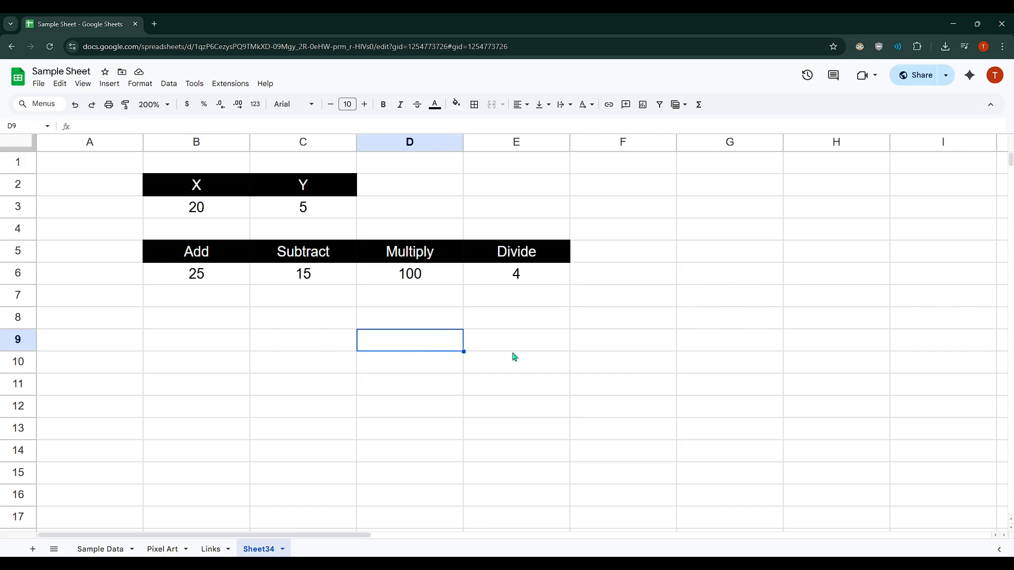